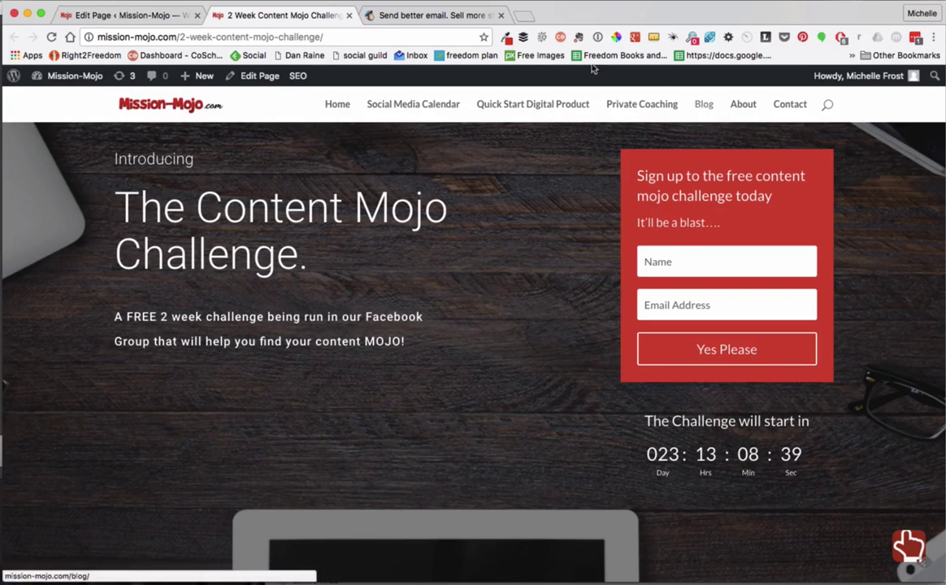
- Go to MailChimp's Pricing page and scroll down to the New Business, Growing Business and Pro Marketer plans
{"action": "left_click", "coordinate": [431, 15]}
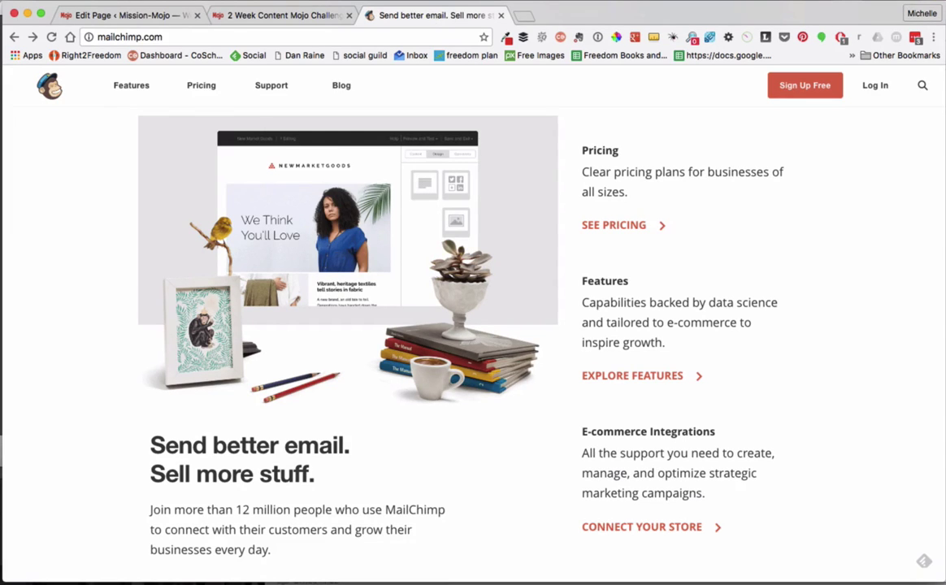
{"action": "left_click", "coordinate": [201, 85]}
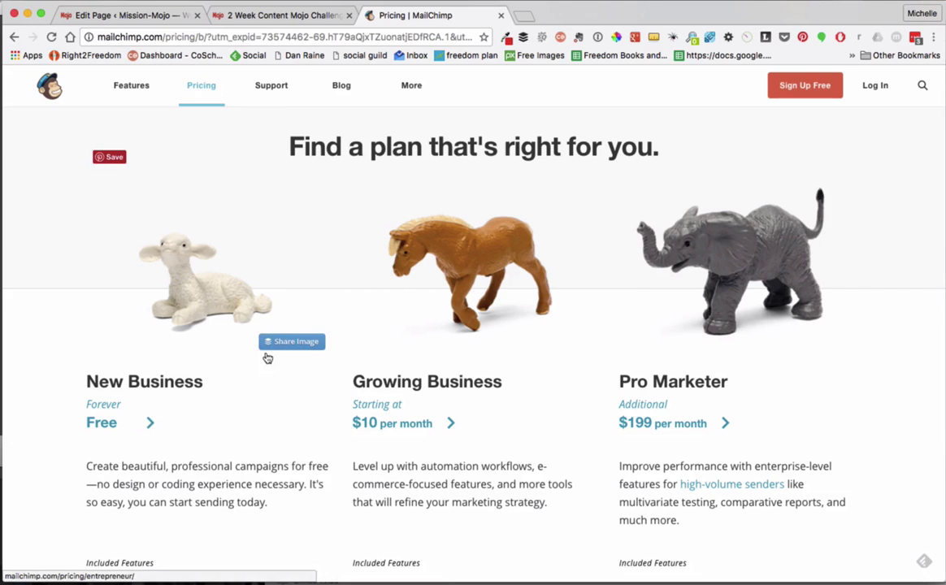
{"action": "scroll", "coordinate": [227, 479], "scroll_direction": "down", "scroll_amount": 3}
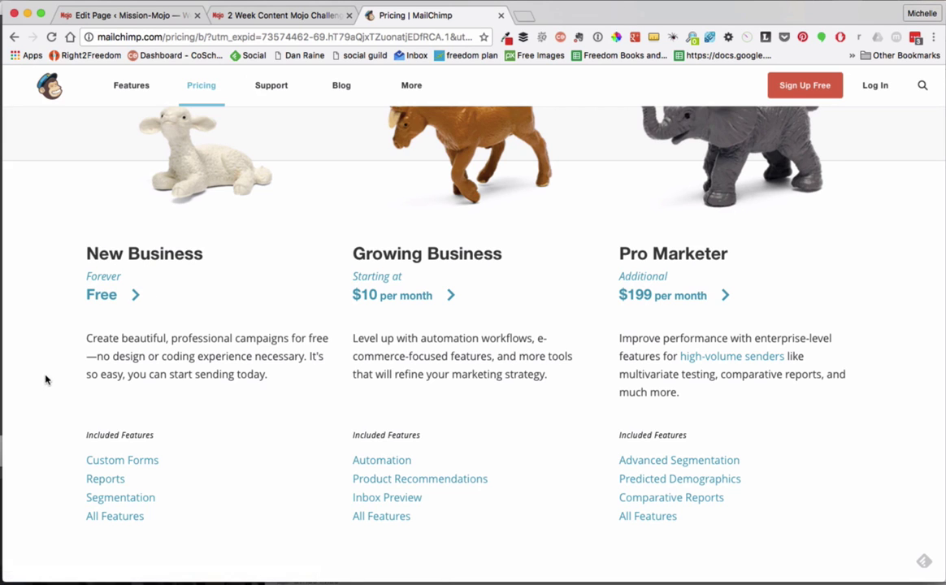
{"action": "scroll", "coordinate": [194, 354], "scroll_direction": "down", "scroll_amount": 1}
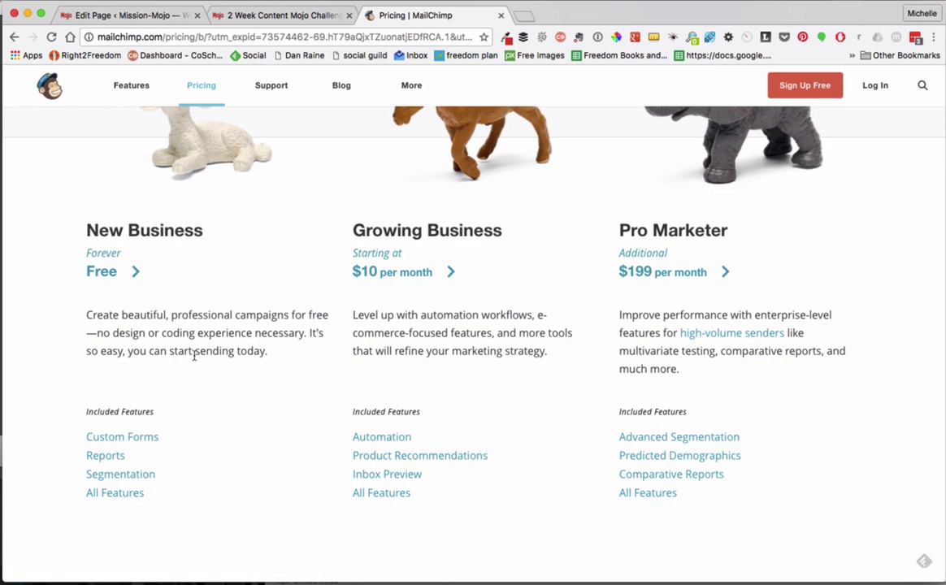
{"action": "scroll", "coordinate": [194, 355], "scroll_direction": "down", "scroll_amount": 2}
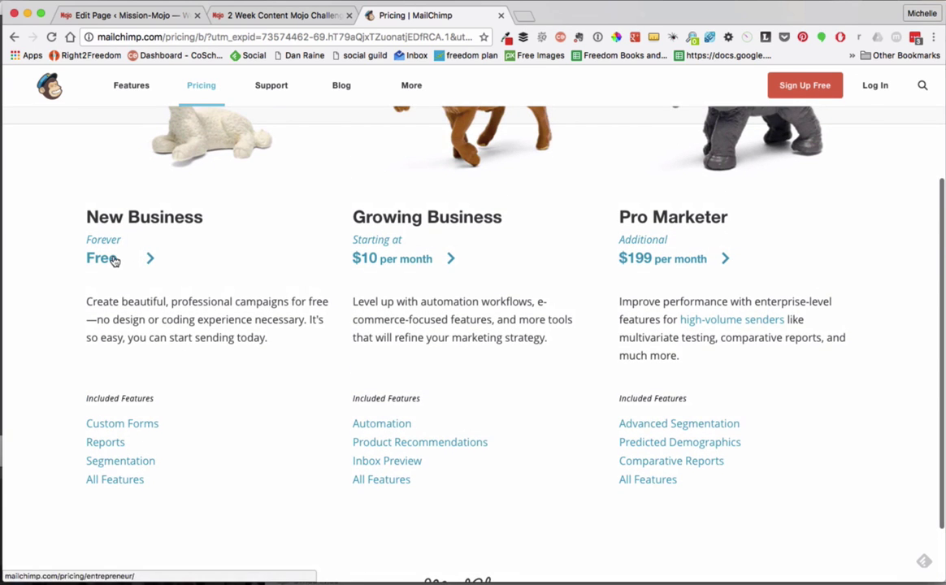
- Open the free New Business plan's Starting Up details: 2,000 subscribers and 12,000 emails monthly
{"action": "left_click", "coordinate": [115, 260]}
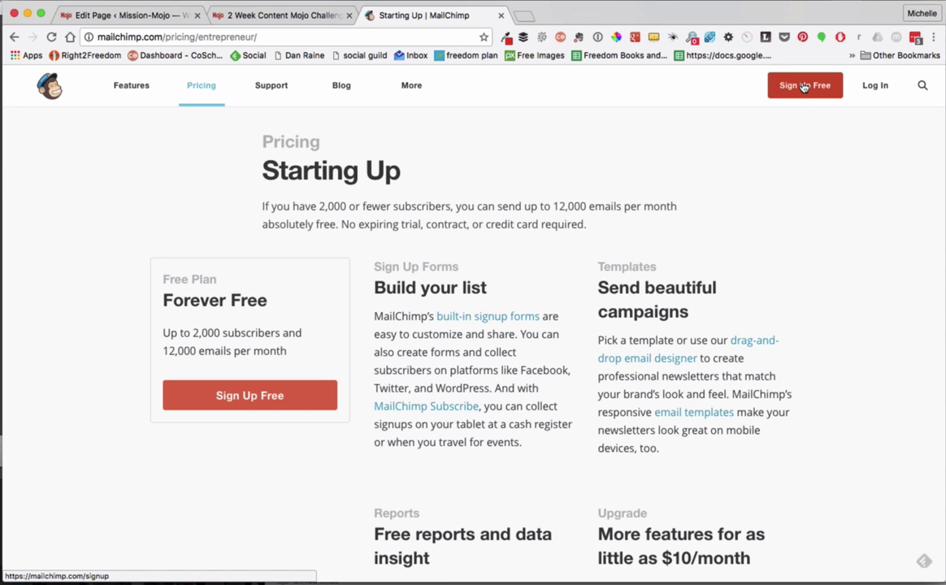
- Sign up free with an email, username and password, then follow the activation link
{"action": "left_click", "coordinate": [803, 87]}
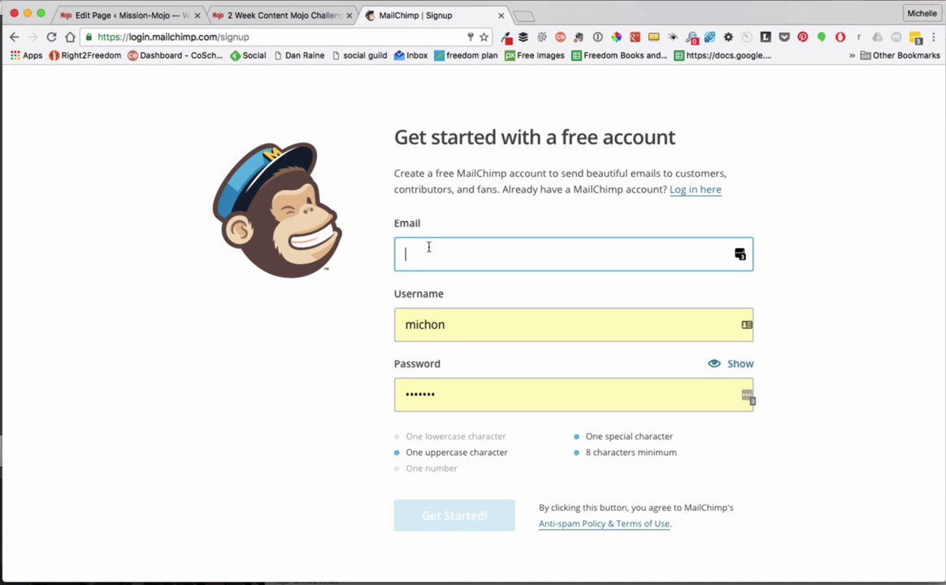
{"action": "type", "text": "Mic"}
{"action": "left_click", "coordinate": [485, 1]}
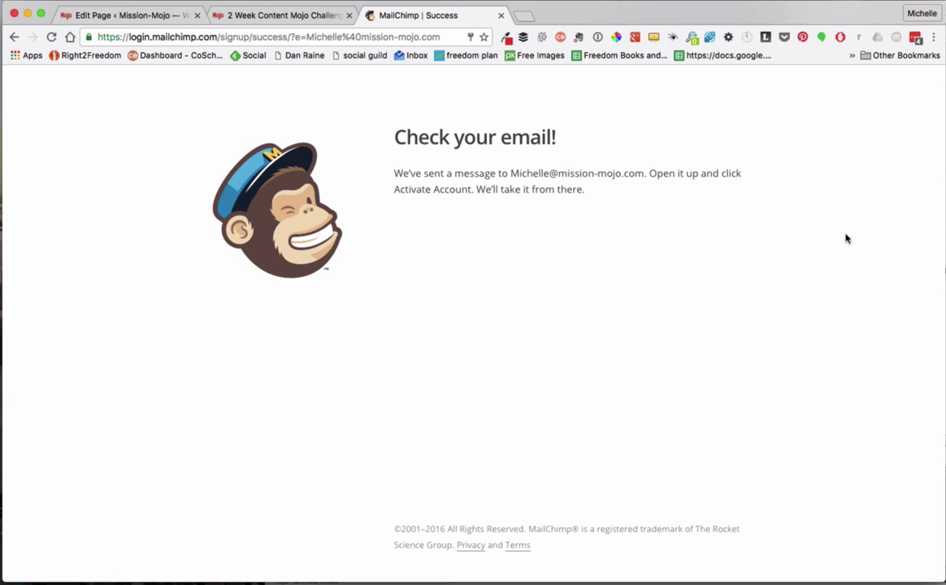
{"action": "left_click", "coordinate": [487, 0]}
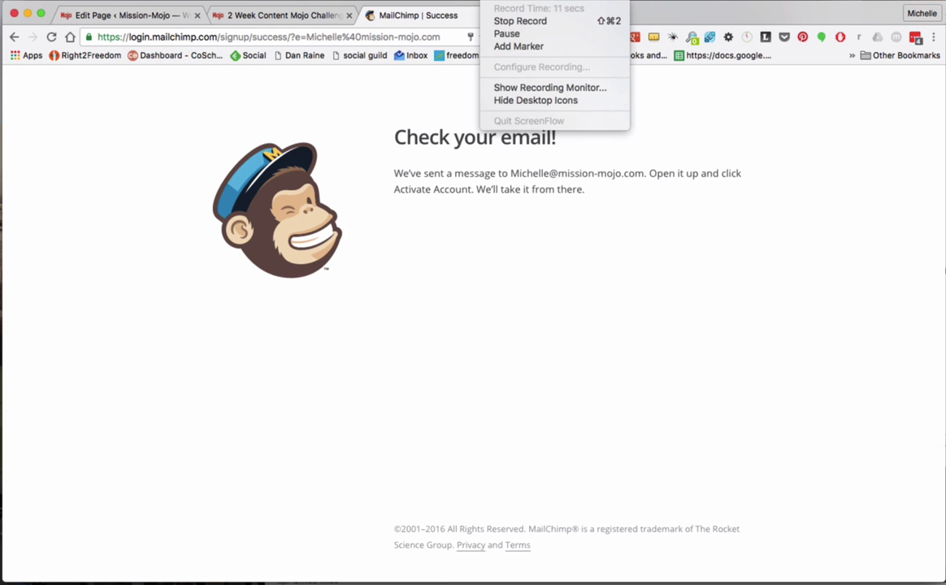
- Pass the 'I'm not a robot' check, confirm the signup and dismiss the Linking failed alert
{"action": "left_click", "coordinate": [506, 33]}
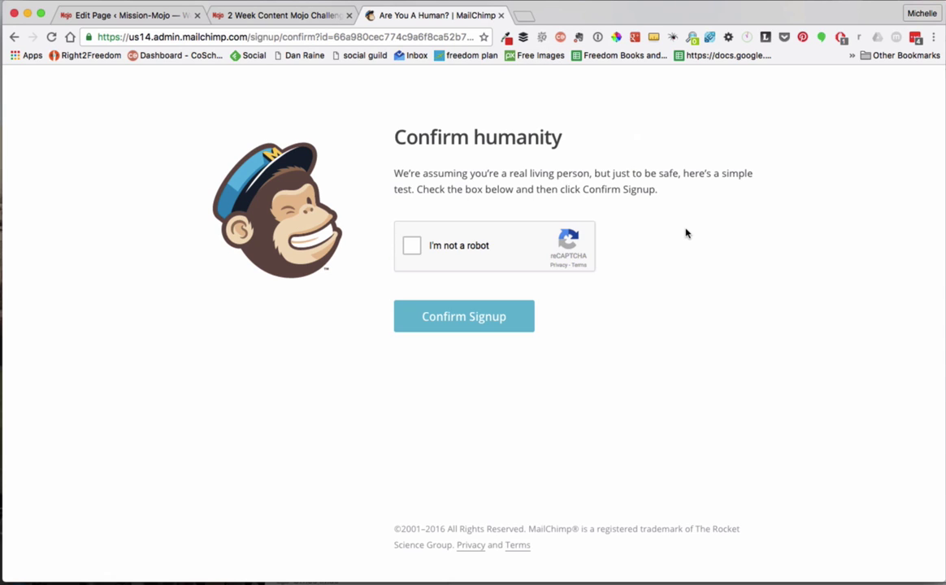
{"action": "left_click", "coordinate": [412, 247]}
{"action": "left_click", "coordinate": [448, 322]}
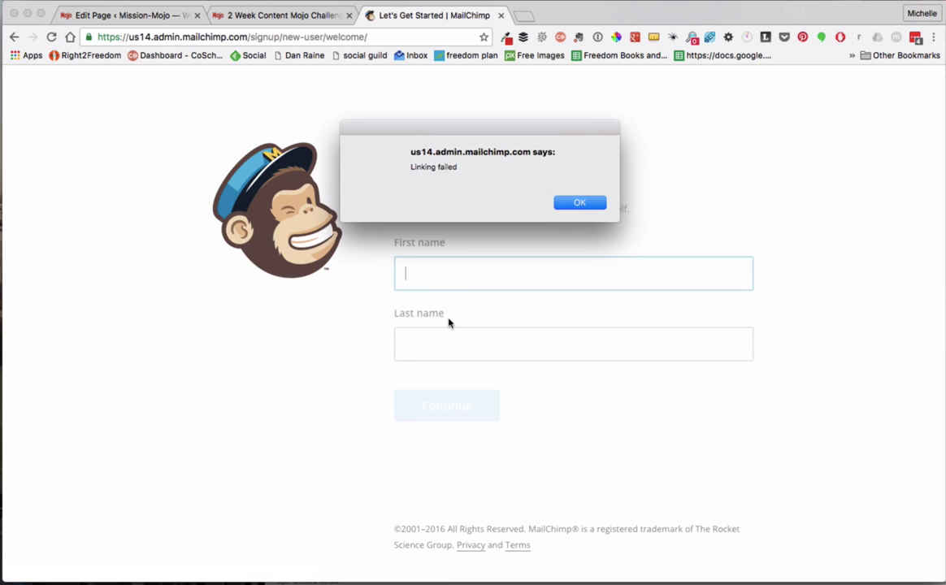
{"action": "left_click", "coordinate": [576, 202]}
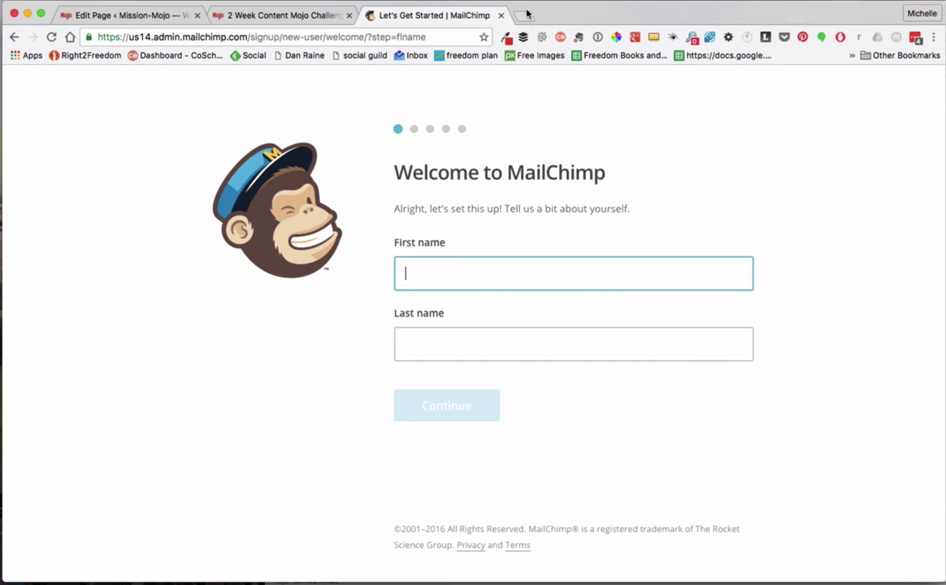
- Fill in the account holder's first name and last name on the Welcome page and continue
{"action": "left_click", "coordinate": [487, 1]}
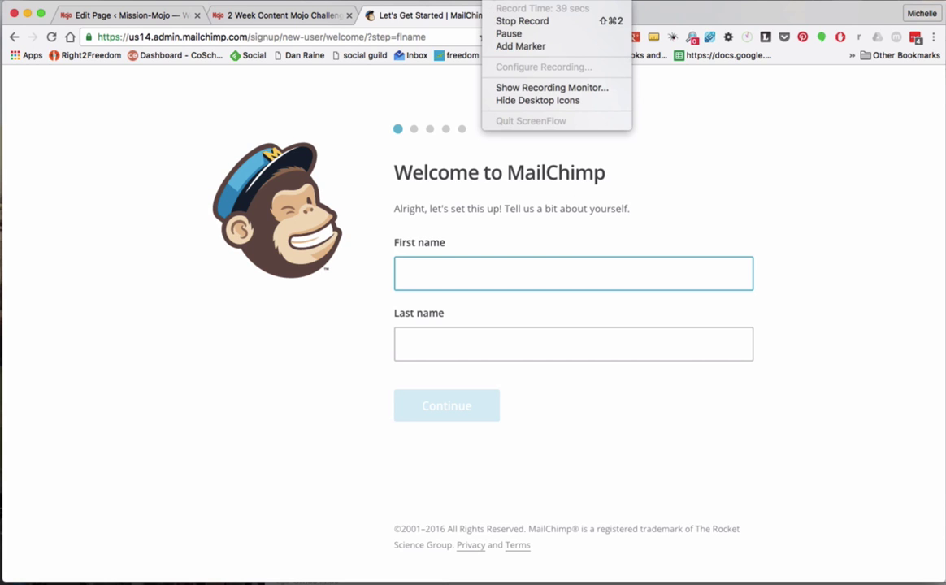
{"action": "left_click", "coordinate": [512, 33]}
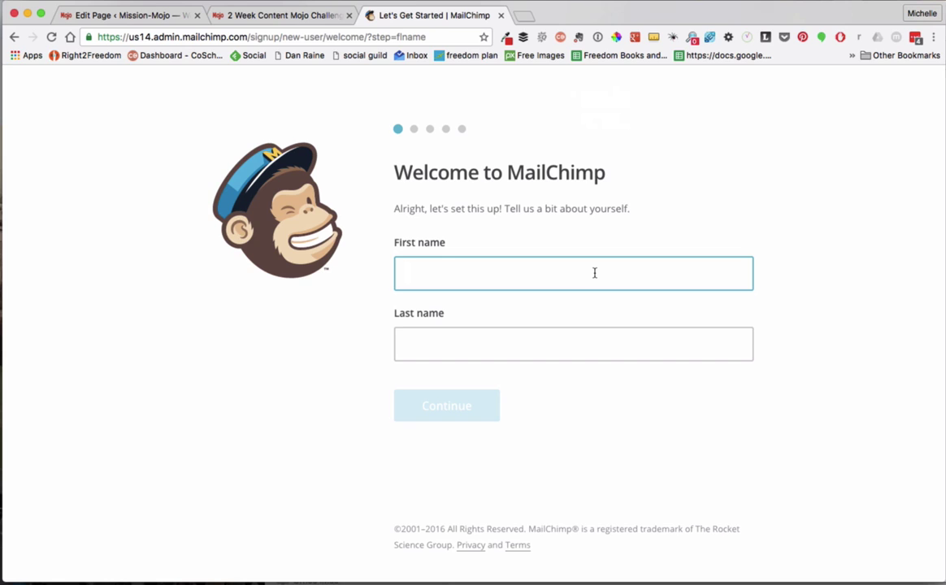
{"action": "left_click", "coordinate": [406, 344]}
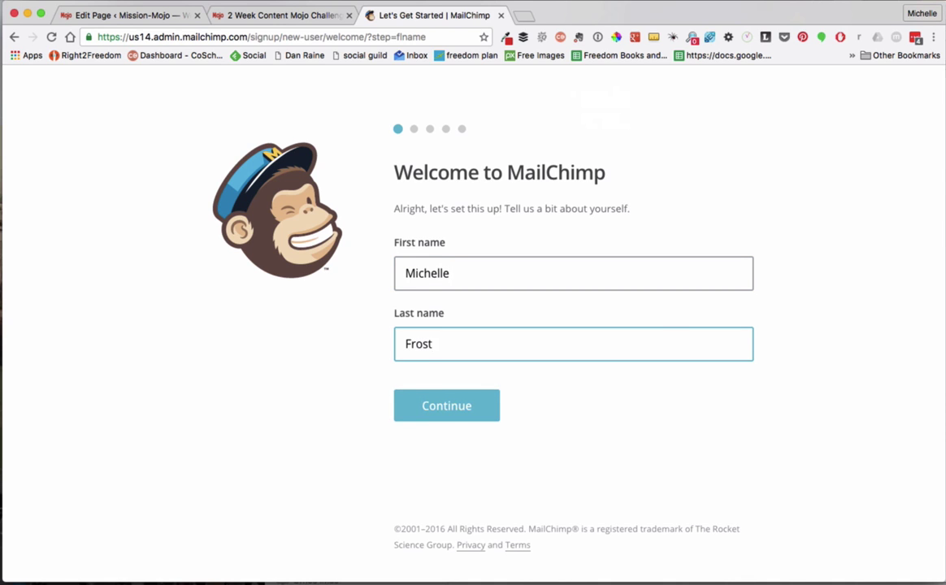
{"action": "left_click", "coordinate": [439, 404]}
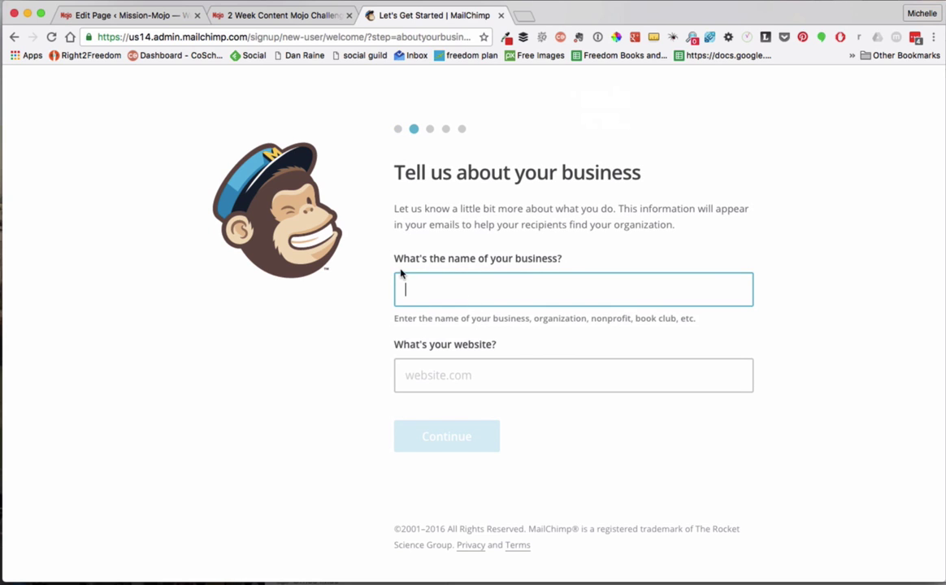
{"action": "type", "text": "Mission Mojo"}
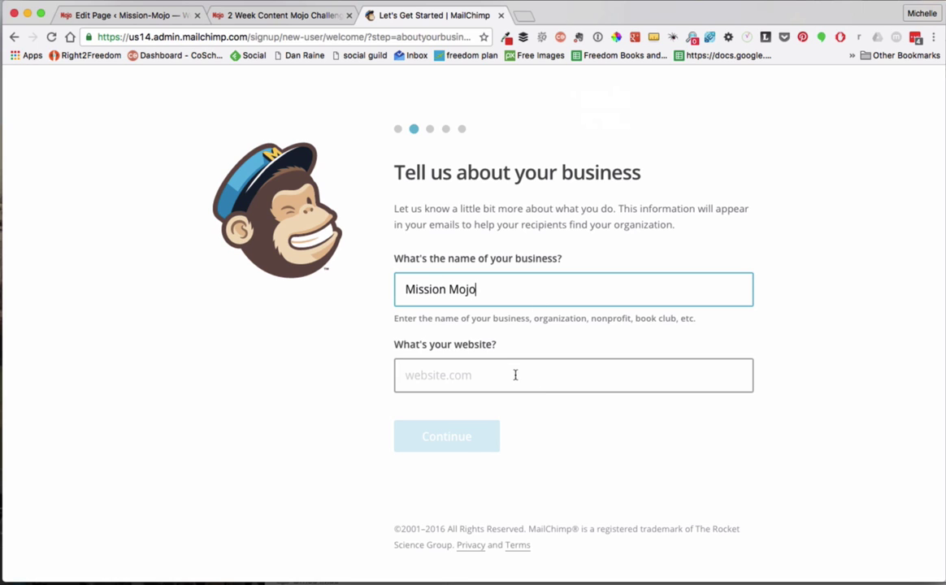
{"action": "left_click", "coordinate": [513, 371]}
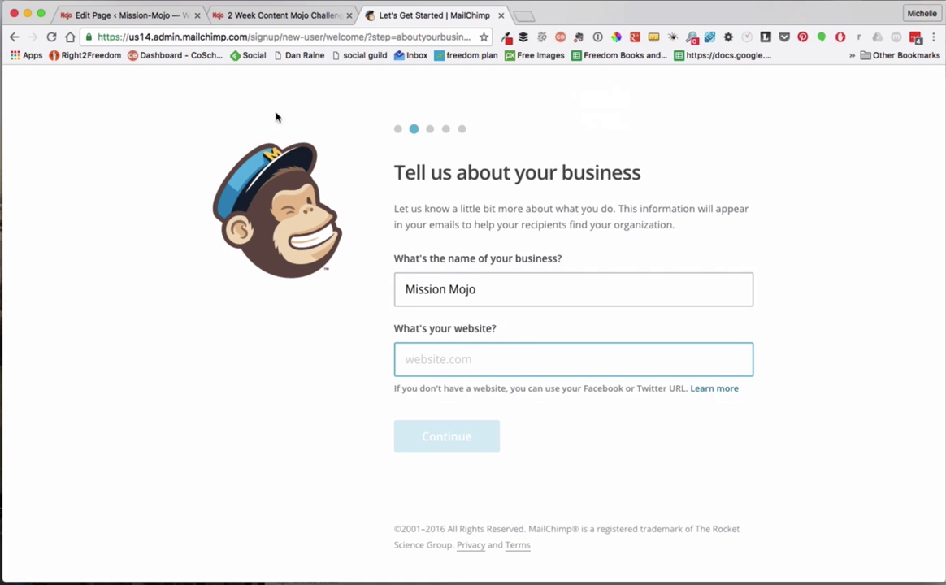
{"action": "left_click", "coordinate": [264, 18]}
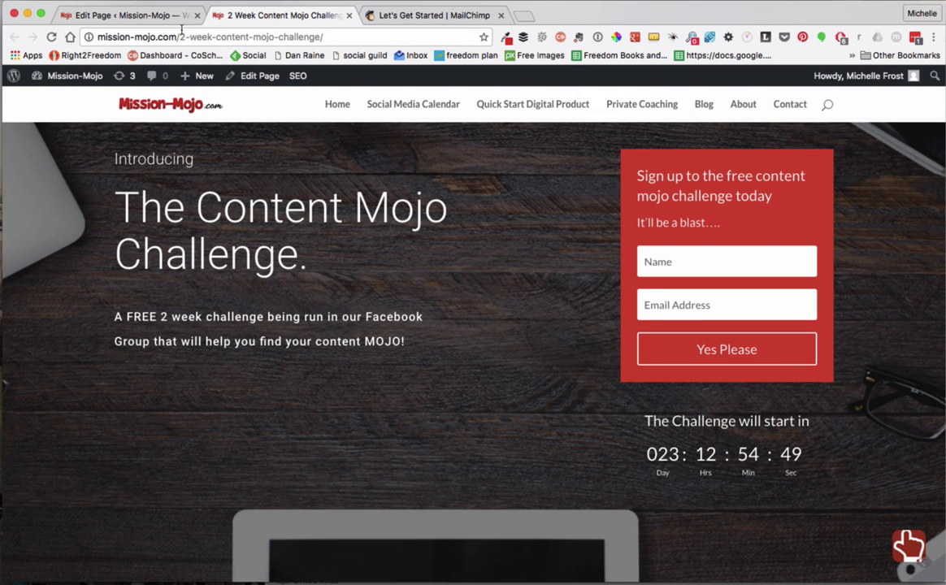
{"action": "left_click", "coordinate": [152, 35]}
{"action": "left_click", "coordinate": [176, 38]}
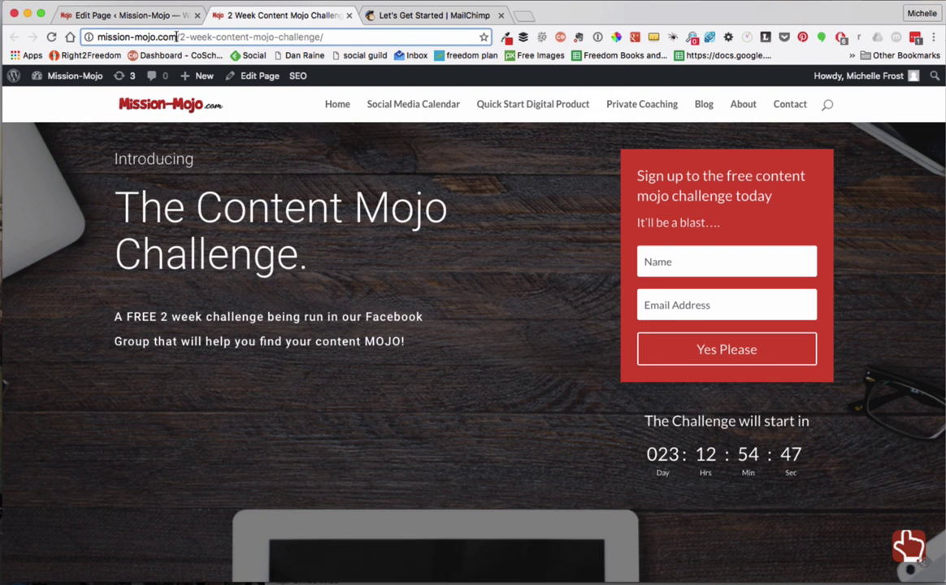
{"action": "left_click_drag", "start_coordinate": [176, 37], "coordinate": [70, 37]}
{"action": "key", "text": "super+c"}
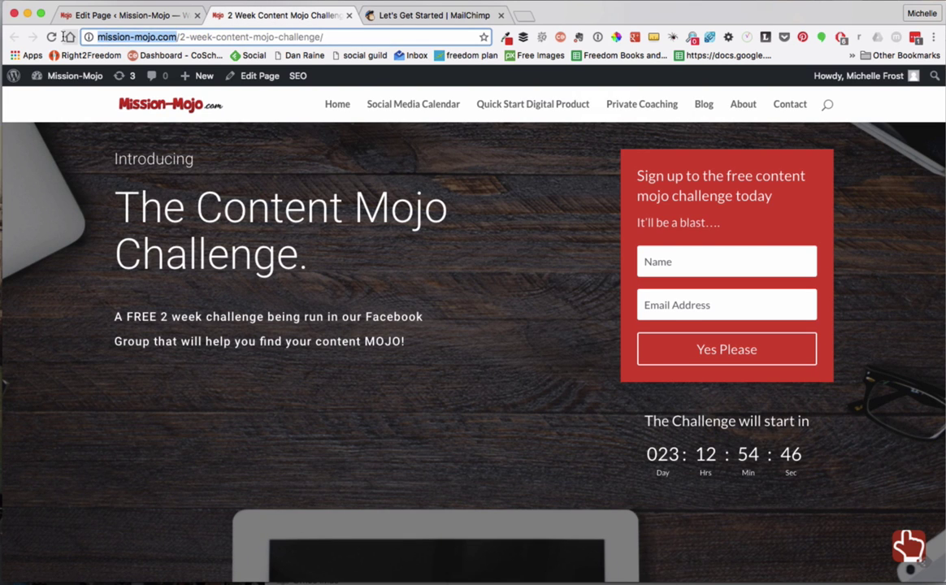
{"action": "left_click", "coordinate": [416, 18]}
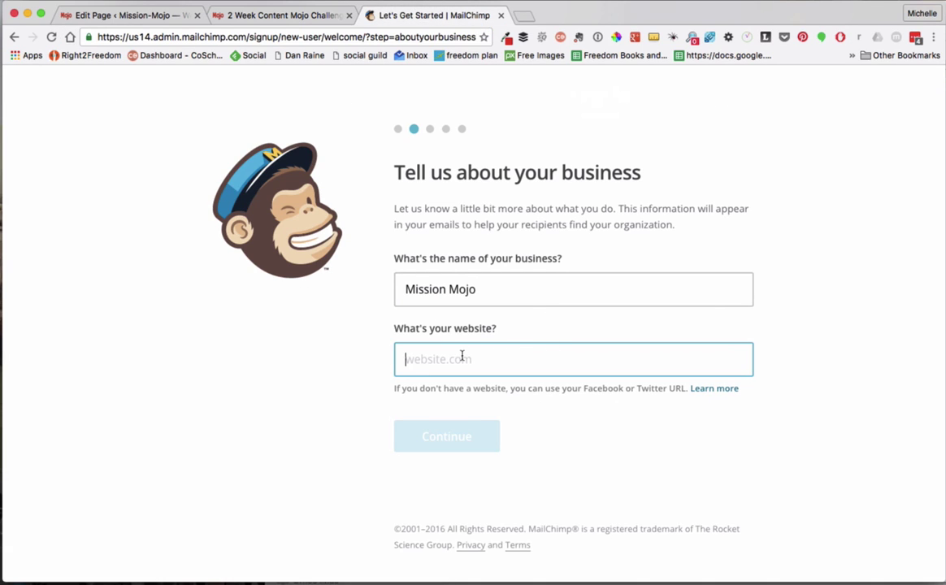
{"action": "key", "text": "super+v"}
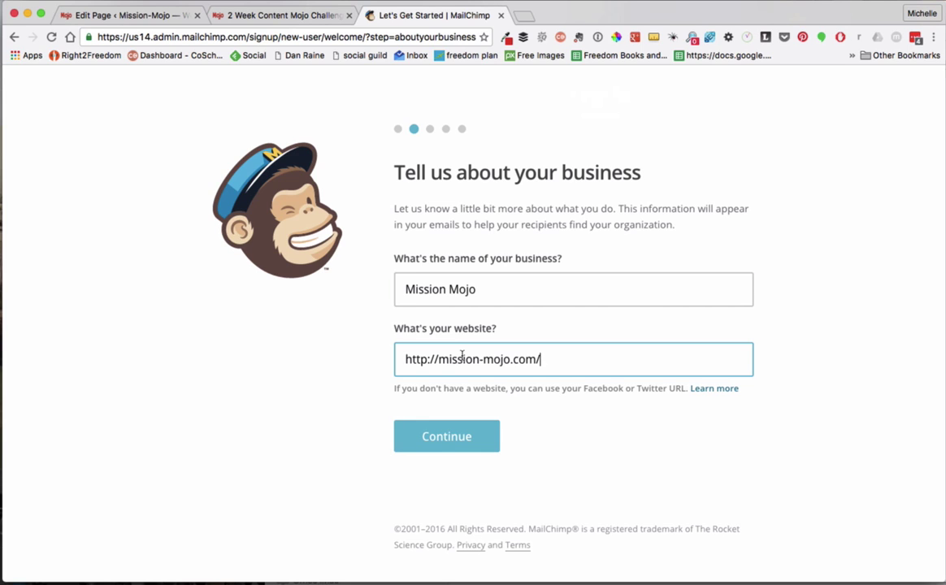
- Submit the business details, then fill in the street address from the saved autofill suggestion and continue
{"action": "left_click", "coordinate": [436, 441]}
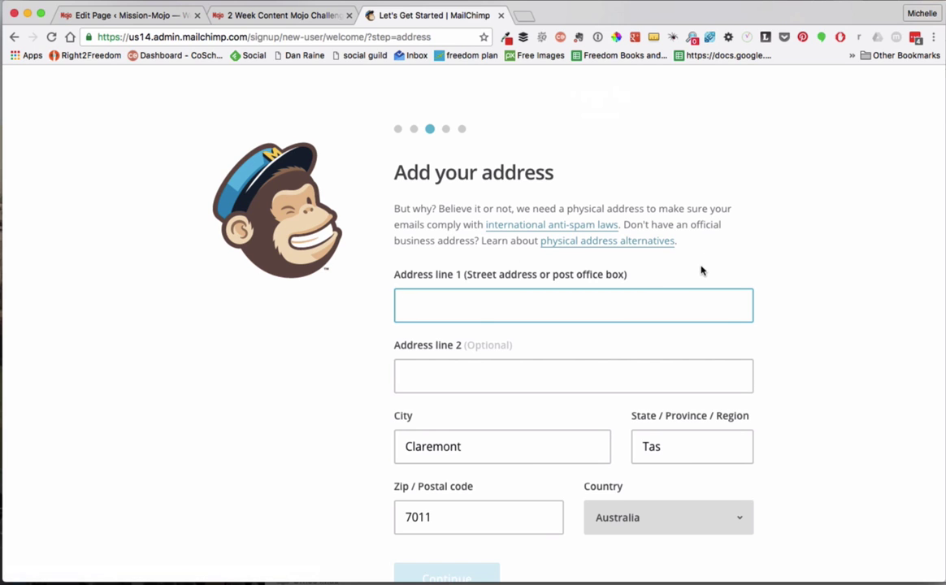
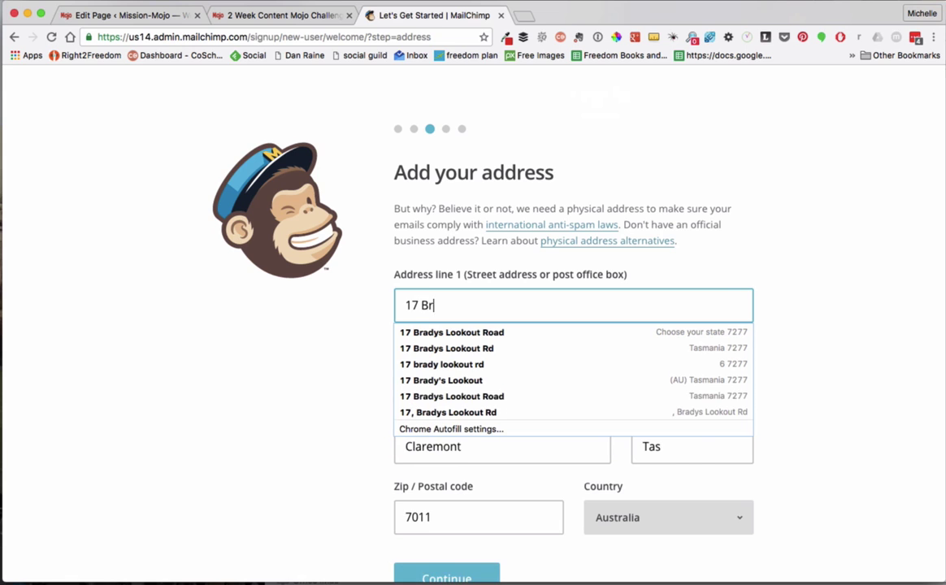
{"action": "left_click", "coordinate": [680, 350]}
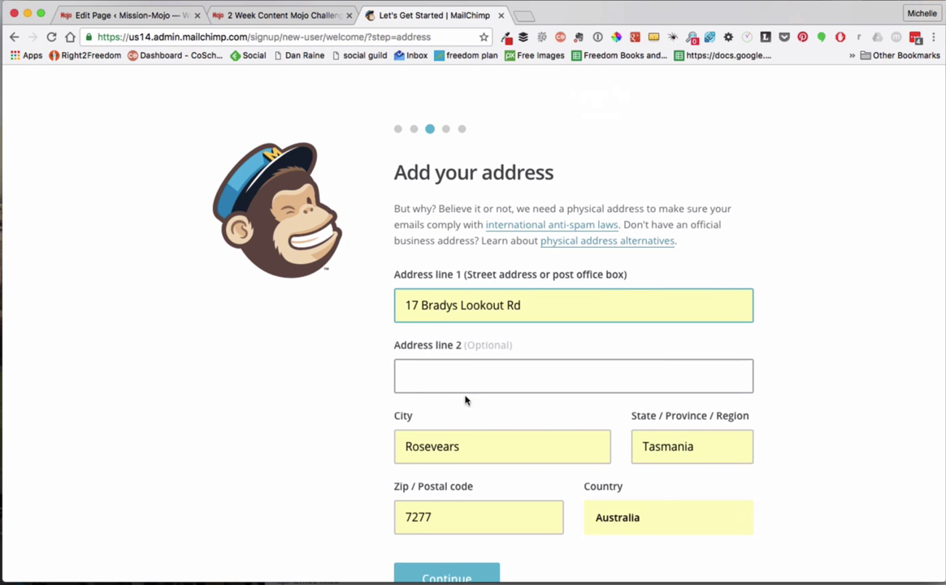
{"action": "scroll", "coordinate": [799, 490], "scroll_direction": "down", "scroll_amount": 3}
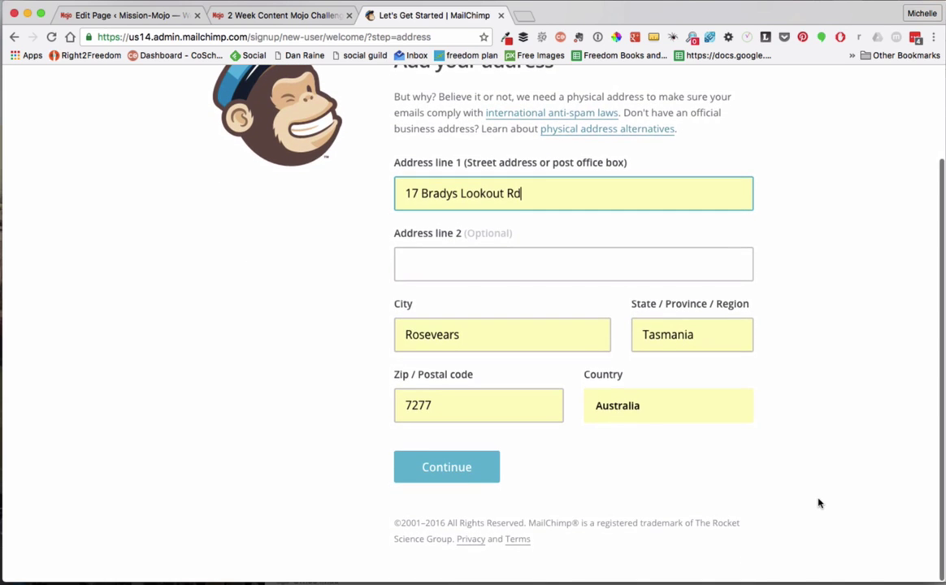
{"action": "left_click", "coordinate": [447, 471]}
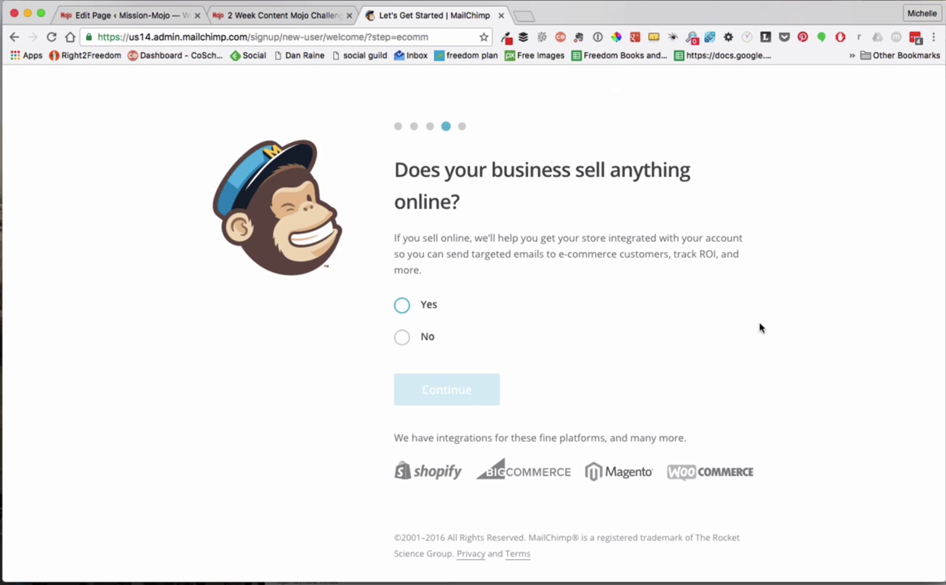
- Answer Yes to 'Does your business sell anything online?' and continue
{"action": "left_click", "coordinate": [404, 304]}
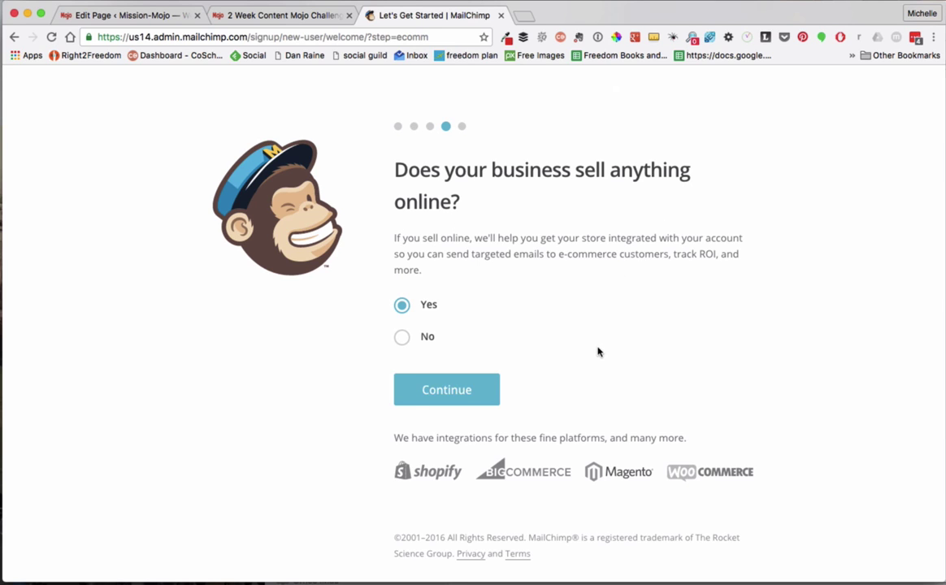
{"action": "left_click", "coordinate": [440, 391]}
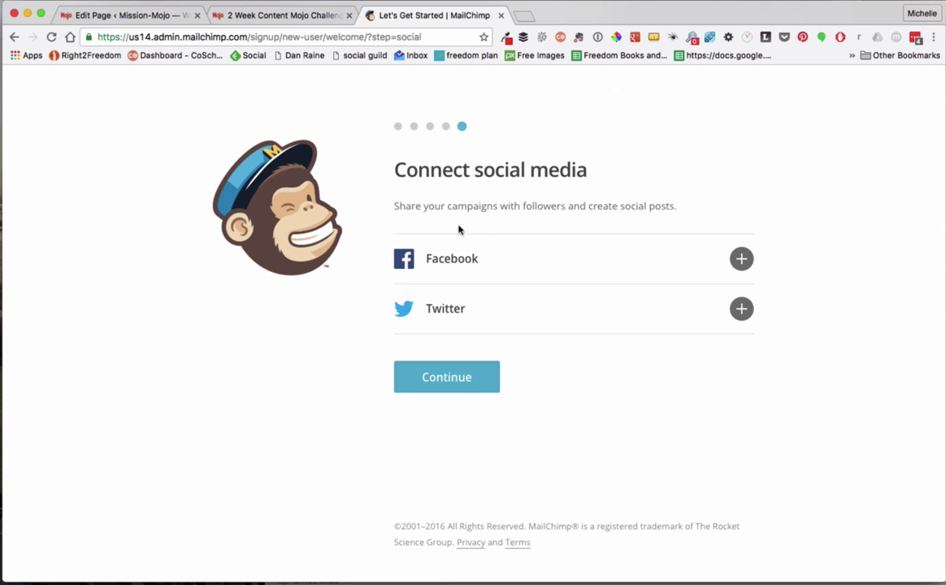
- Skip connecting Facebook and Twitter, then choose Let's Go! to load the Dashboard
{"action": "left_click", "coordinate": [460, 380]}
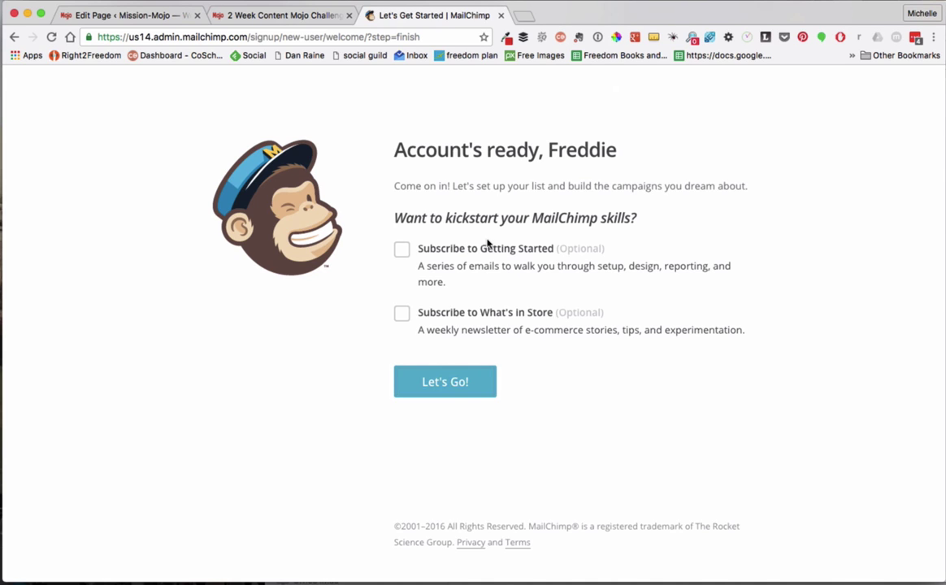
{"action": "left_click", "coordinate": [439, 382]}
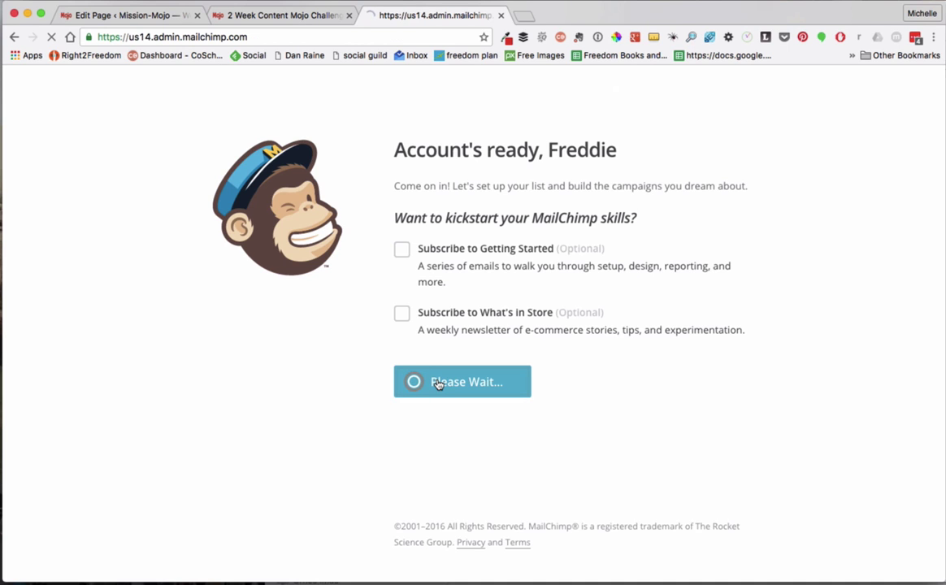